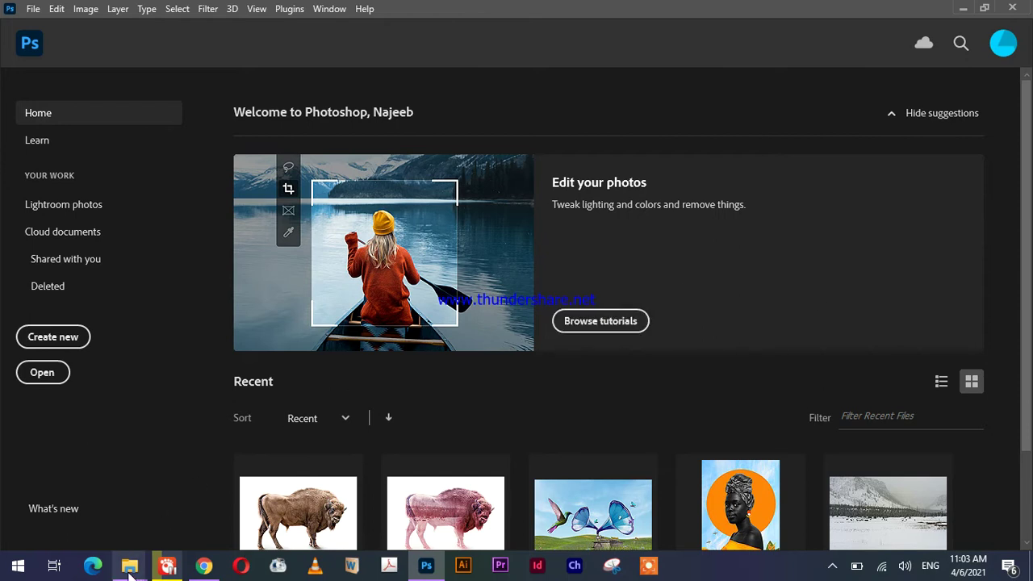
- Drag bison.jpg from the make-a-double-exposure folder into Photoshop to open it as a 2265 × 1620 px document
mouse_move(129, 565)
click(95, 500)
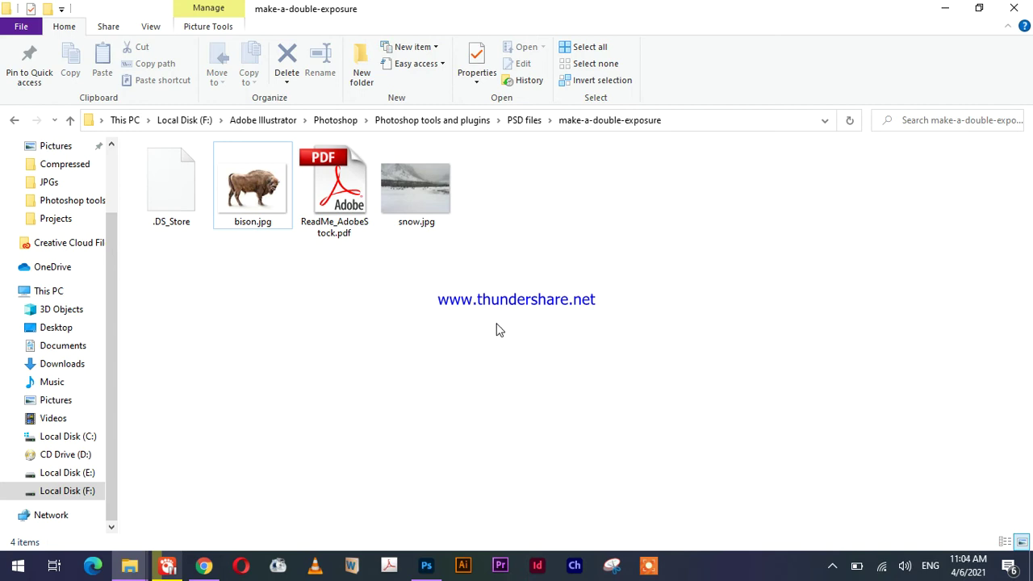
click(226, 198)
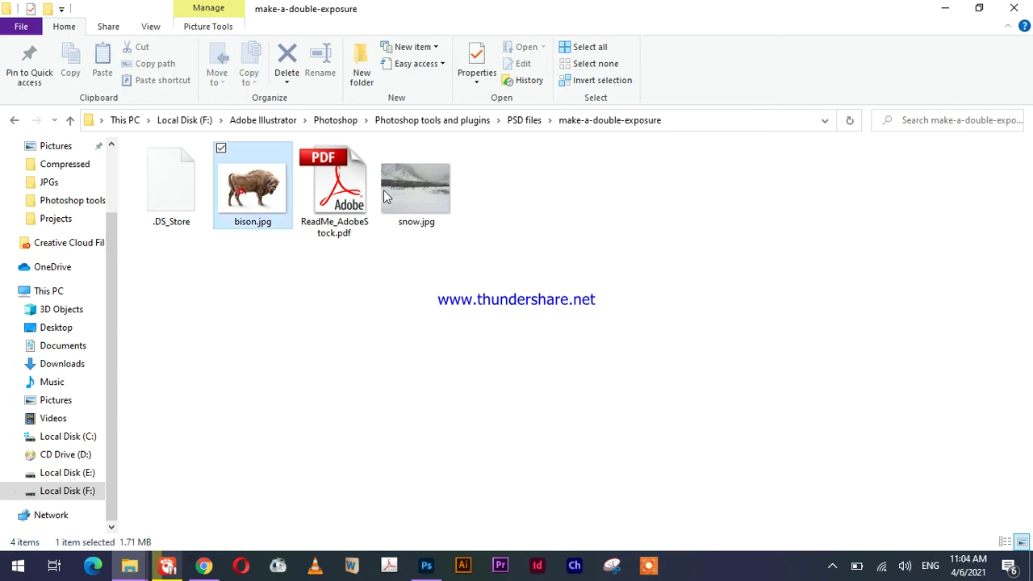
click(413, 191)
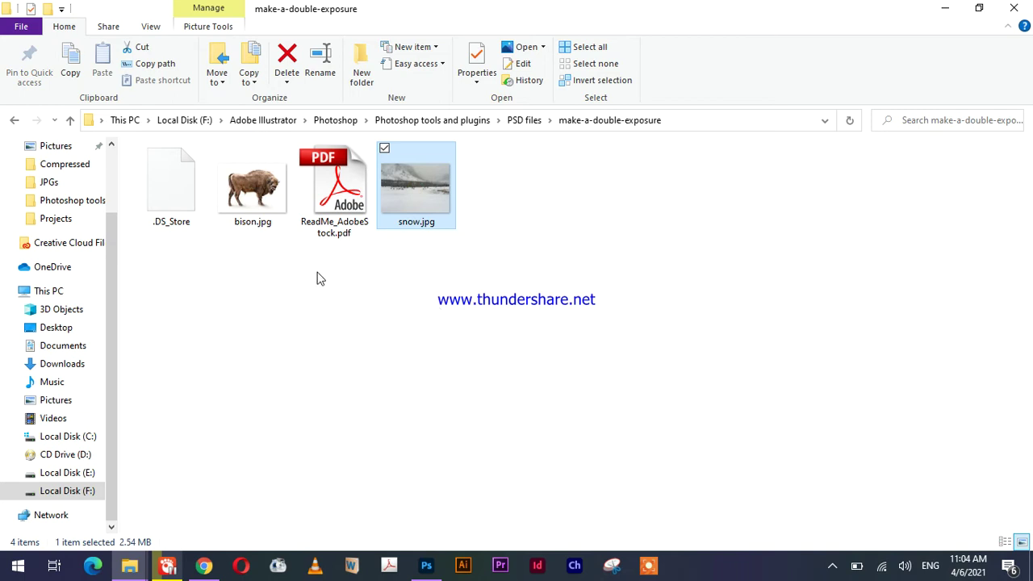
drag(266, 198, 452, 364)
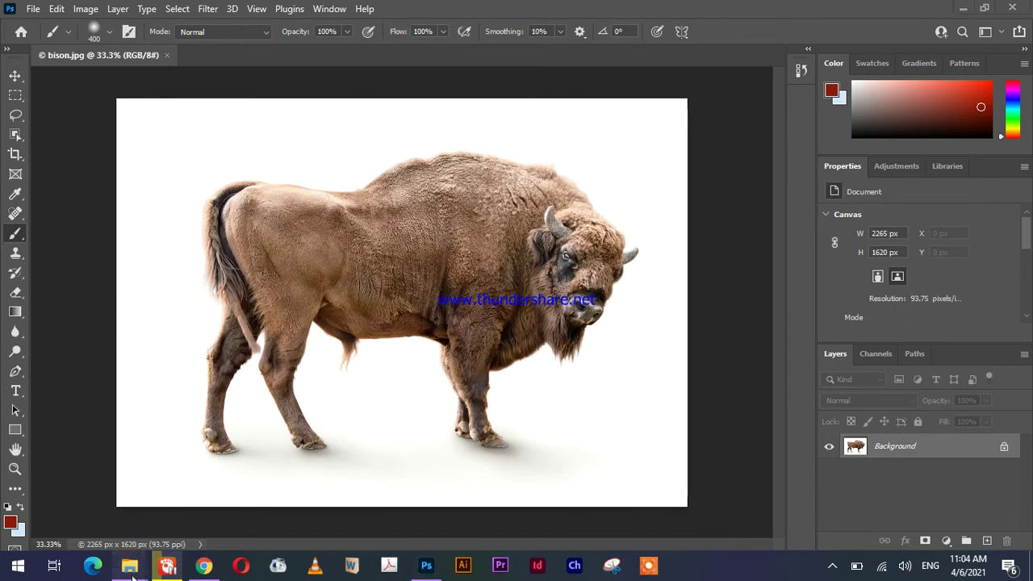
- Place snow.jpg over the bison and set its layer blend mode to Screen
click(129, 566)
drag(415, 190, 490, 304)
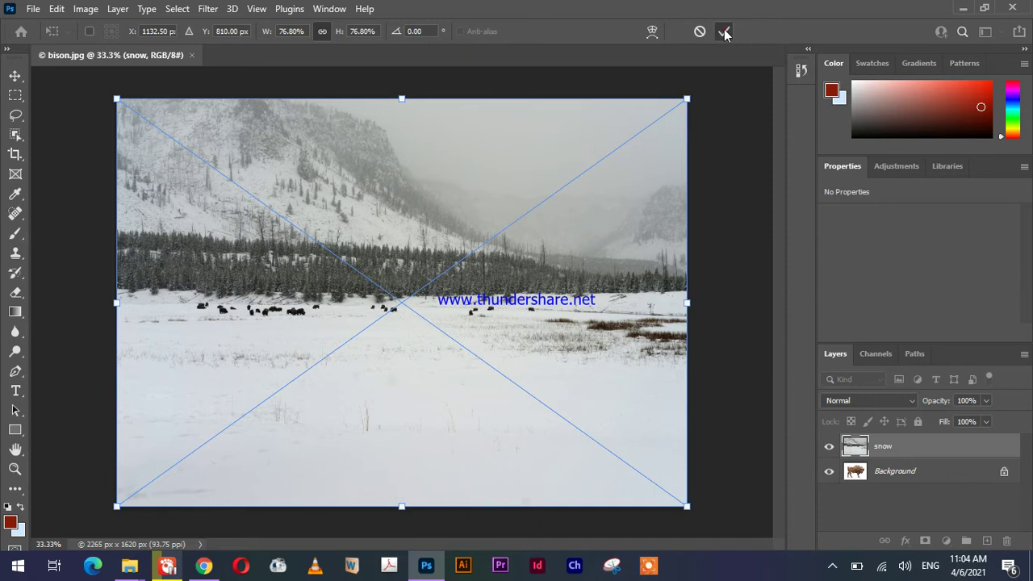
click(724, 32)
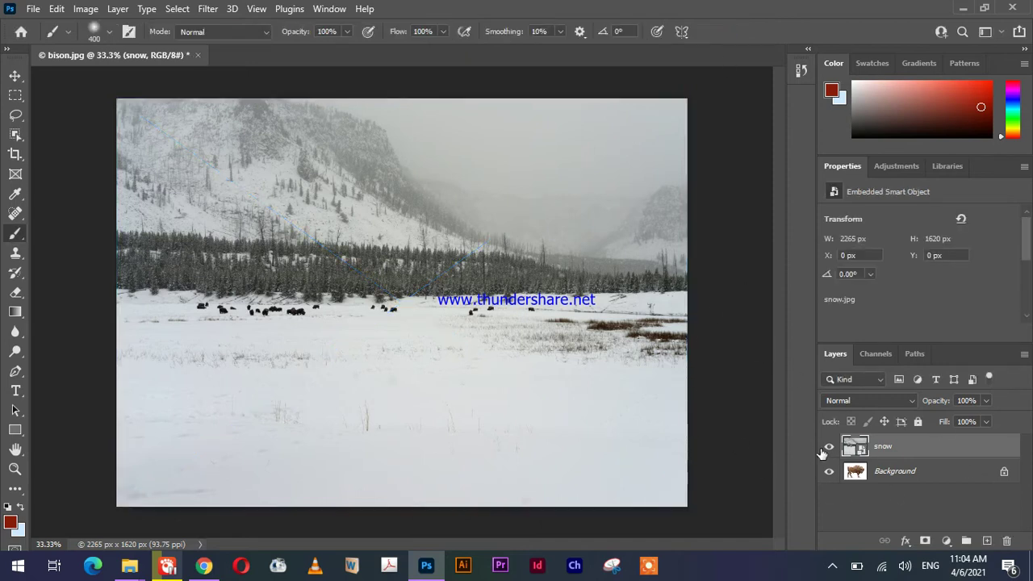
click(910, 401)
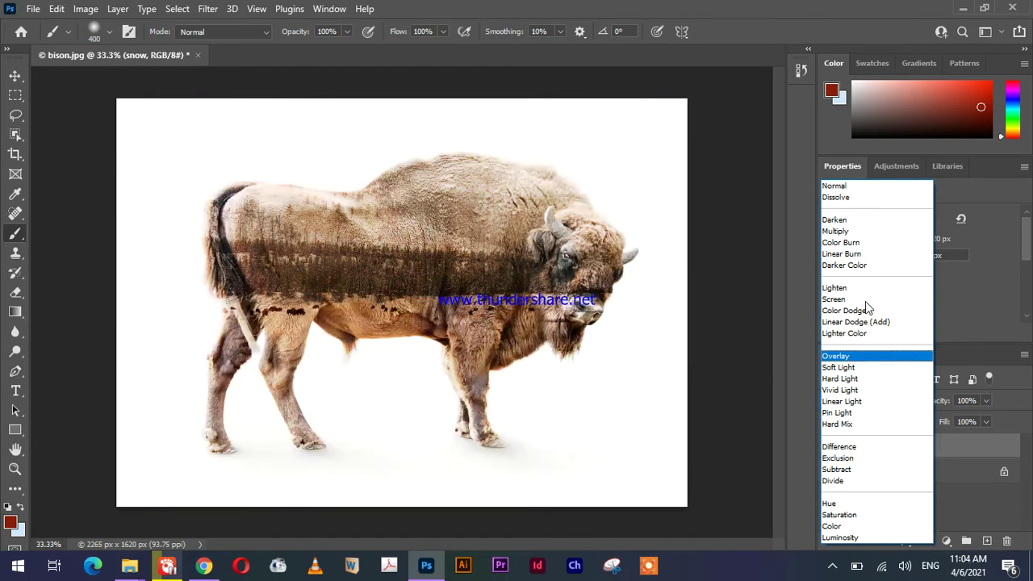
click(852, 300)
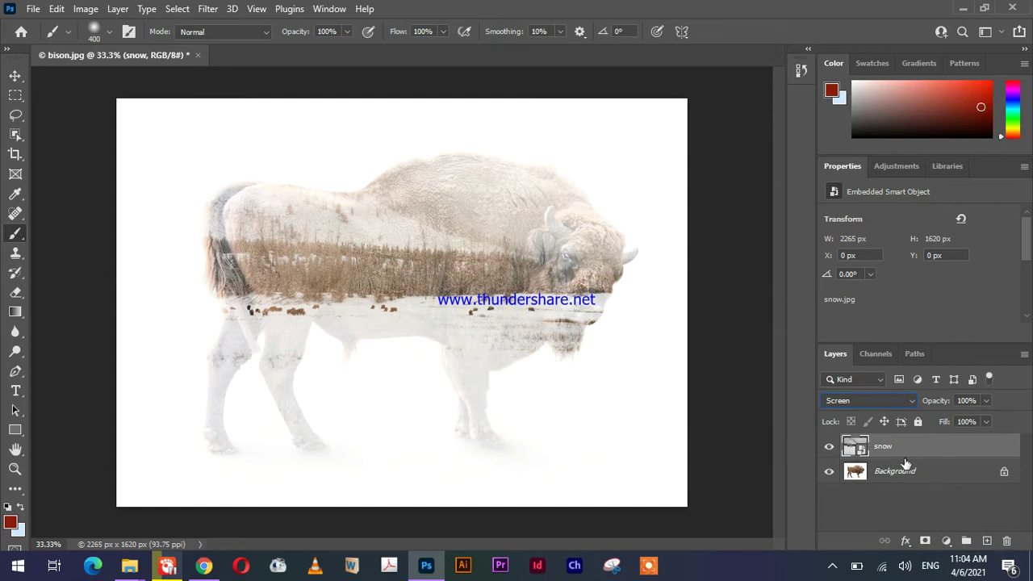
- Add a layer mask to the snow layer, target it, and make black the painting colour
click(926, 541)
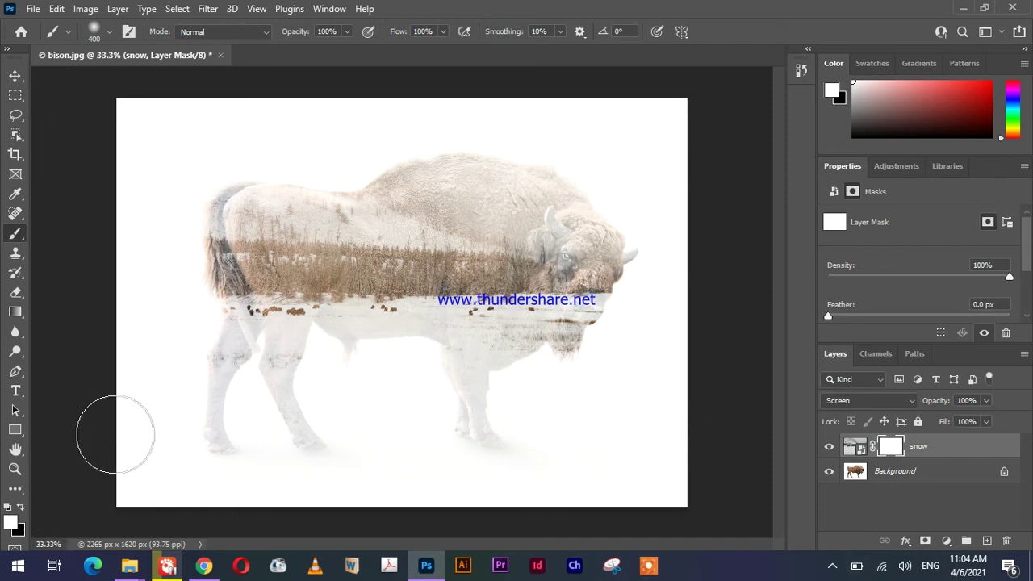
click(892, 446)
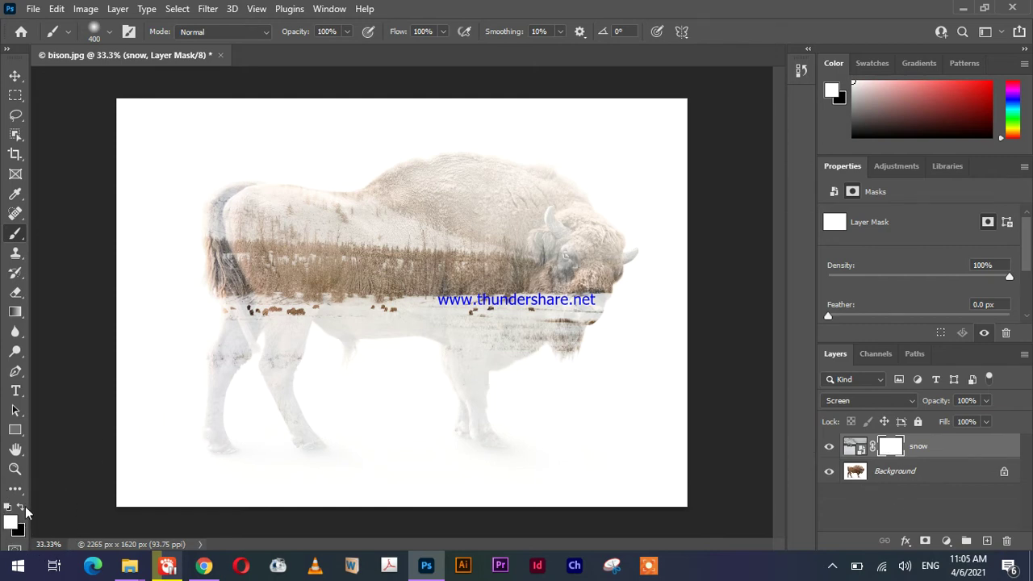
key(x)
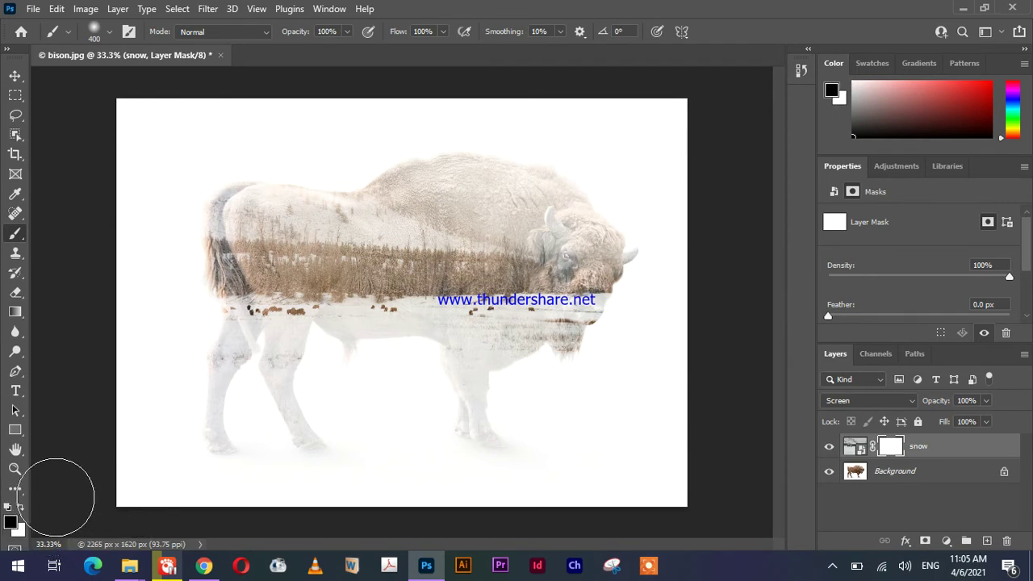
- Swap the foreground and background colours, keep white as foreground, and switch to the Brush tool
click(21, 508)
click(21, 508)
click(21, 509)
click(21, 508)
click(21, 509)
click(21, 509)
click(21, 509)
click(21, 508)
click(21, 508)
click(21, 508)
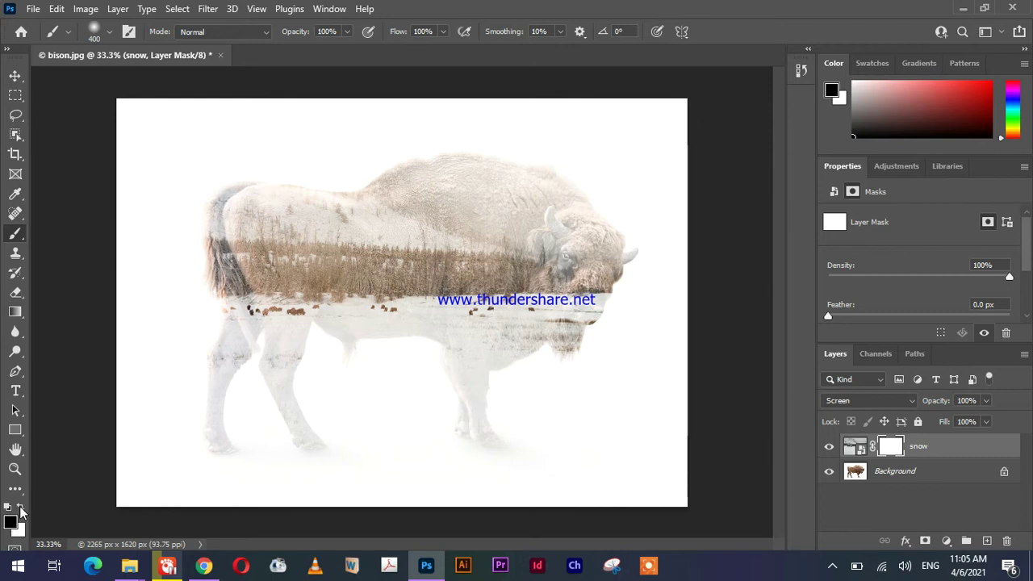
click(21, 509)
click(21, 508)
click(21, 509)
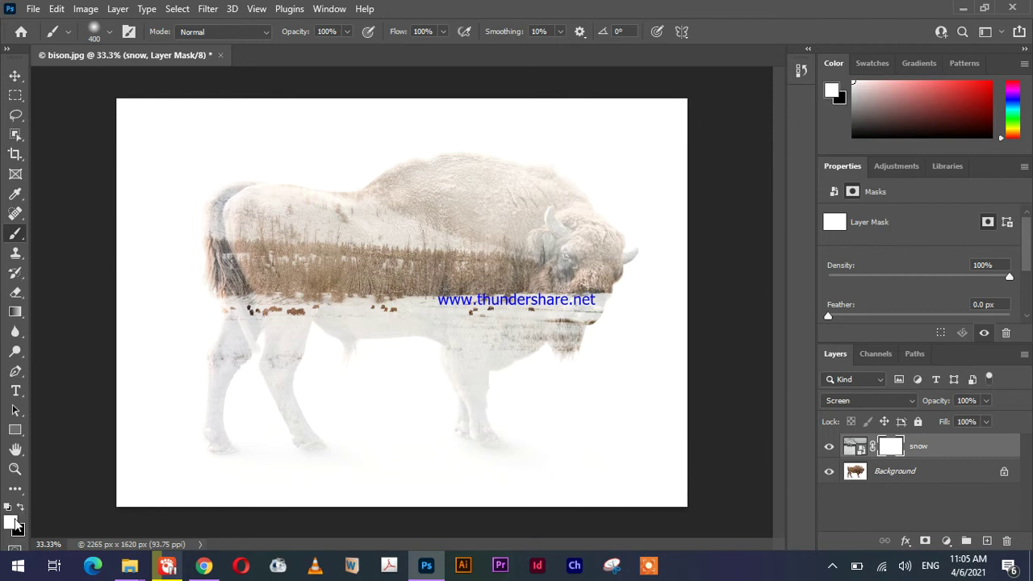
click(14, 522)
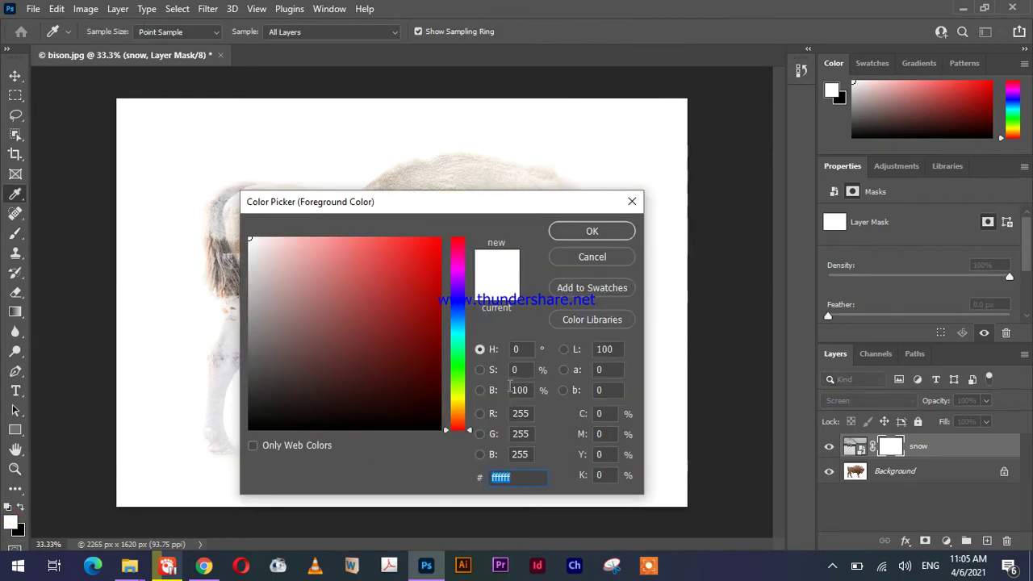
click(592, 256)
key(b)
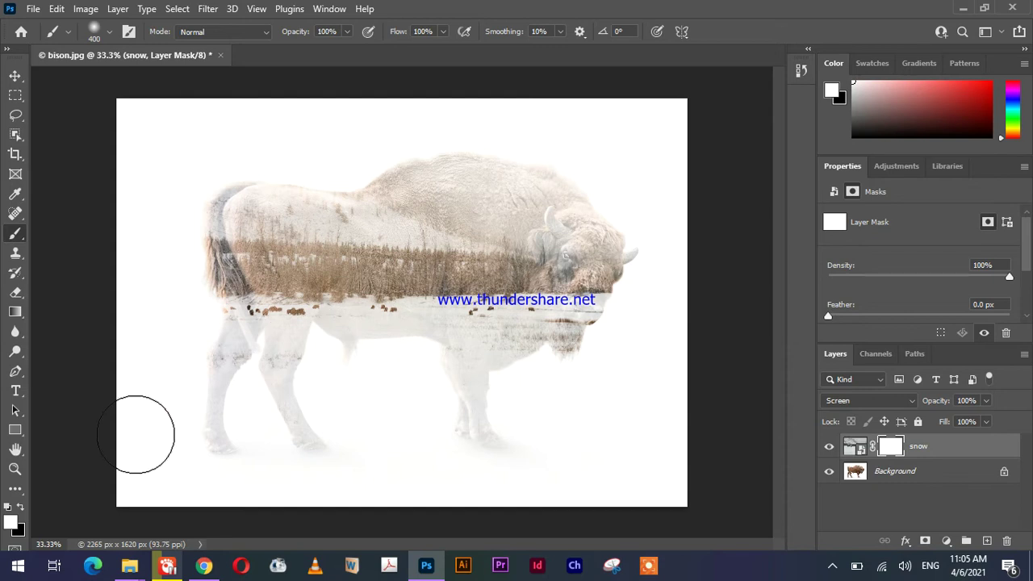
- Set black as the painting colour and the brush size to 400 px
key(x)
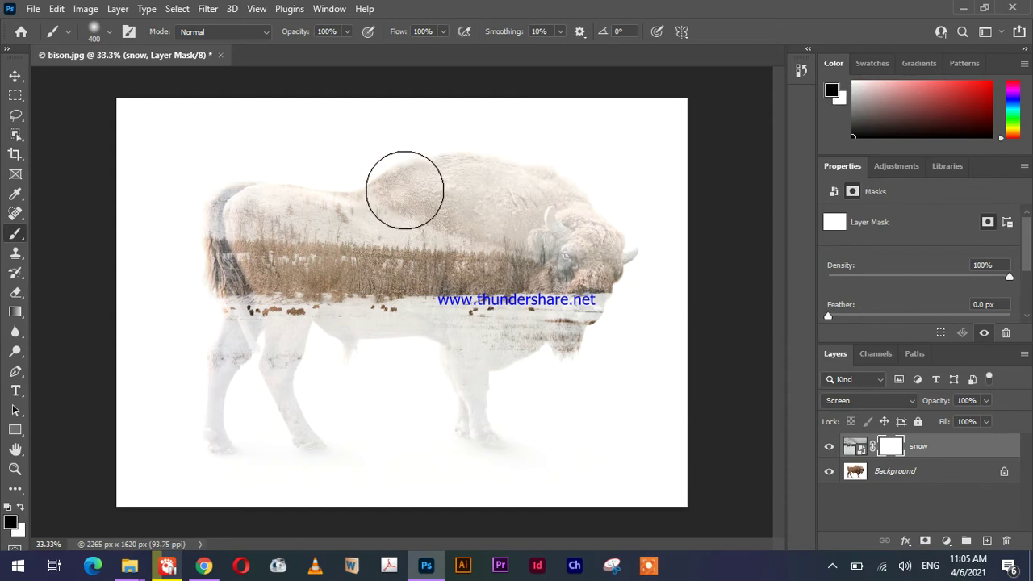
key(bracketleft)
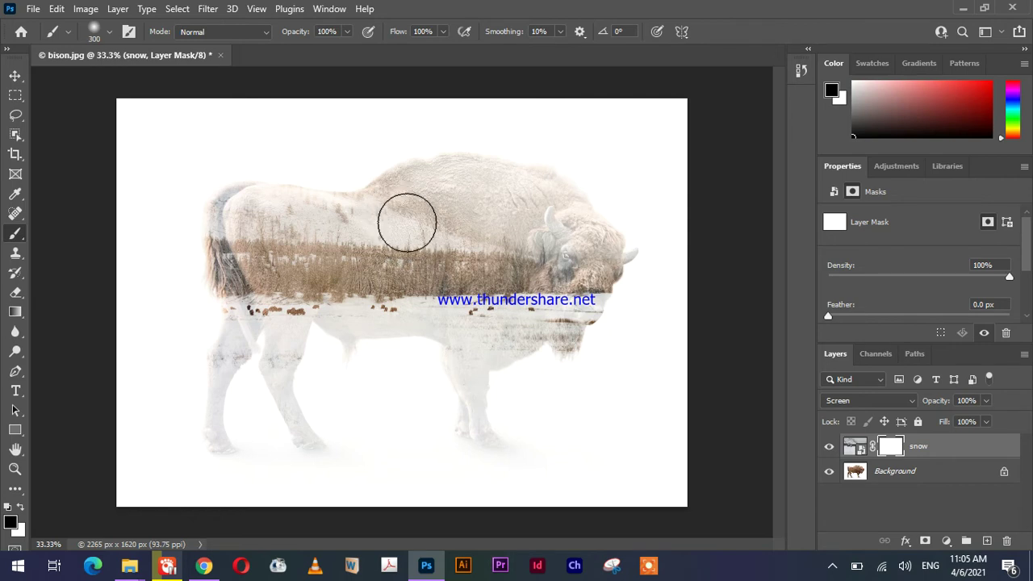
key(bracketright)
key(bracketleft)
key(bracketright)
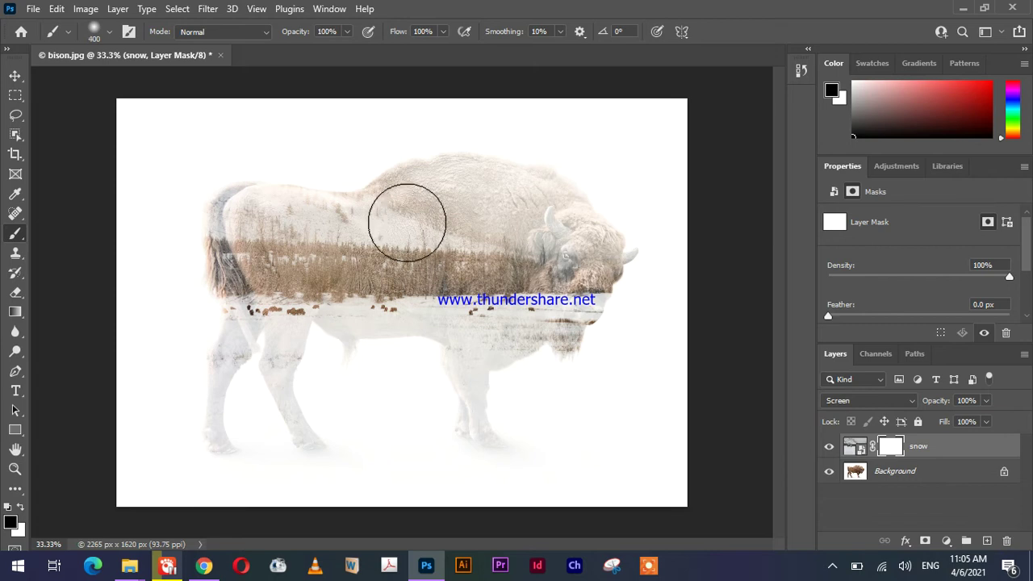
key(bracketleft)
key(bracketleft)
key(bracketleft)
key(bracketleft)
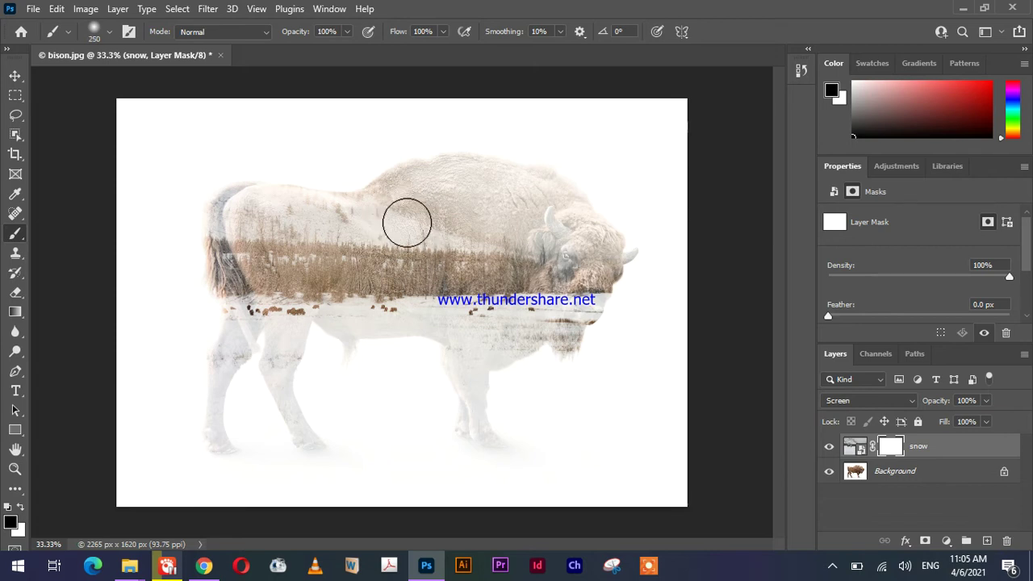
key(bracketright)
key(bracketright)
key(bracketright)
key(bracketright)
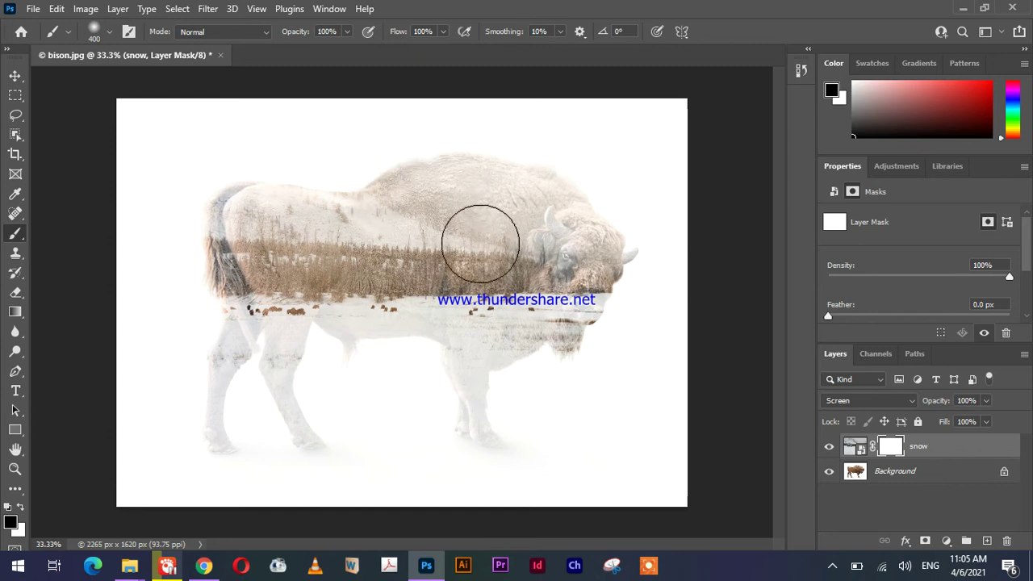
- Paint black on the snow mask over the hump, head and chest to reveal brown fur
mouse_move(392, 198)
mouse_down()
mouse_move(497, 204)
mouse_move(556, 238)
mouse_move(555, 301)
mouse_move(503, 332)
mouse_up()
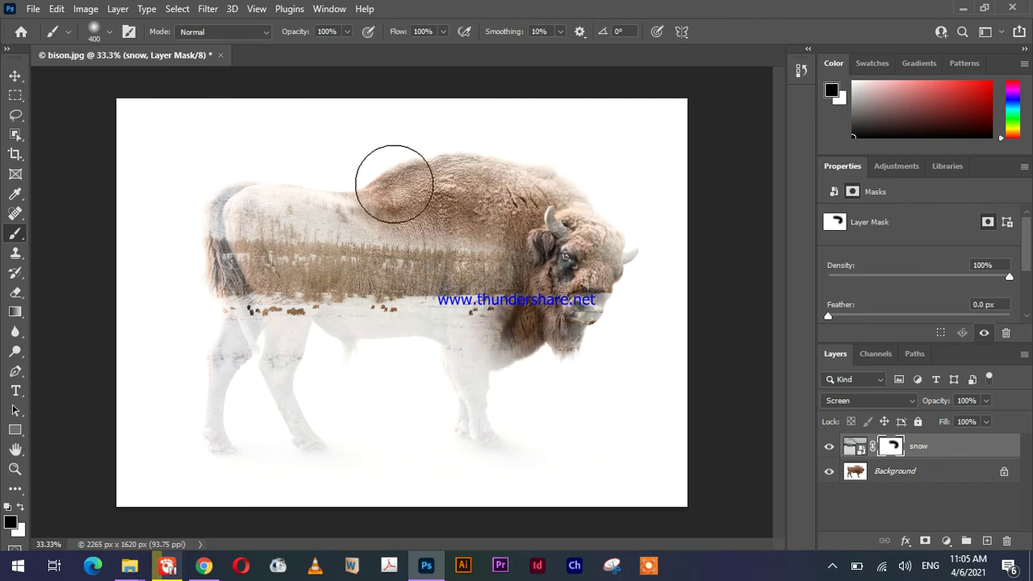
mouse_move(422, 186)
mouse_down()
mouse_move(480, 185)
mouse_move(567, 228)
mouse_move(569, 265)
mouse_move(528, 321)
mouse_up()
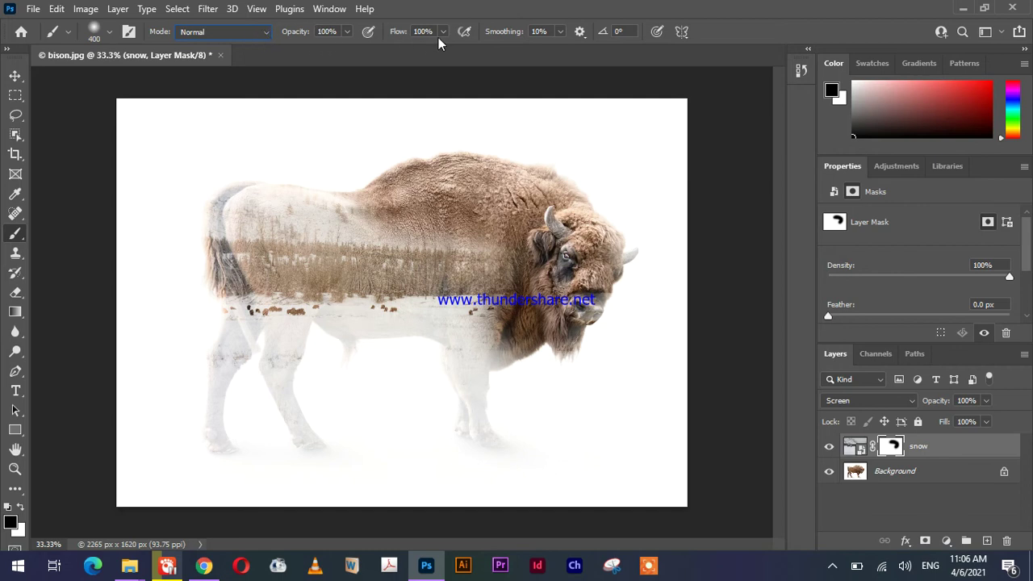
click(93, 33)
click(94, 32)
click(945, 540)
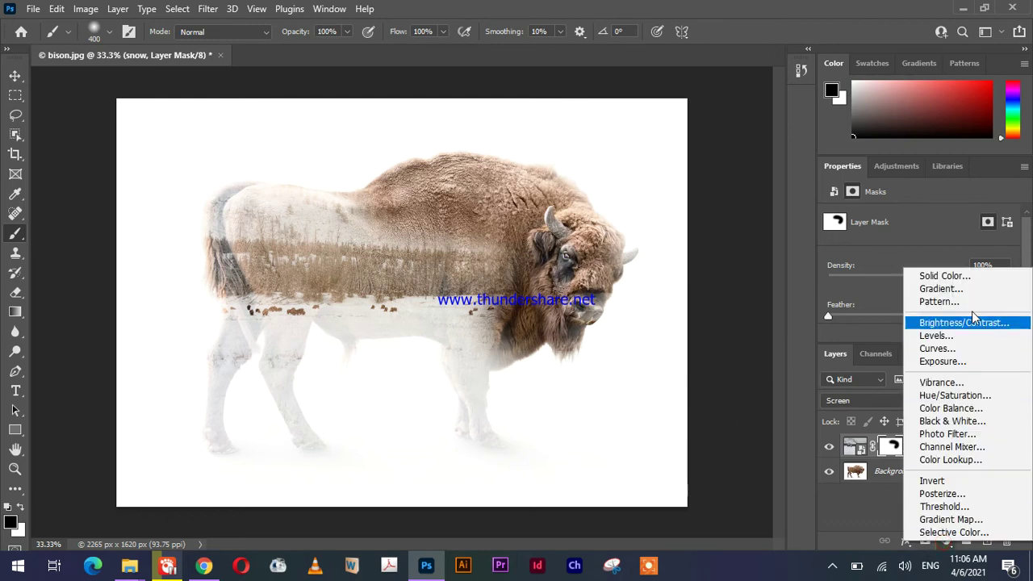
- Add a Gradient Fill layer using the purple-to-red preset, then hide it
click(817, 394)
click(947, 543)
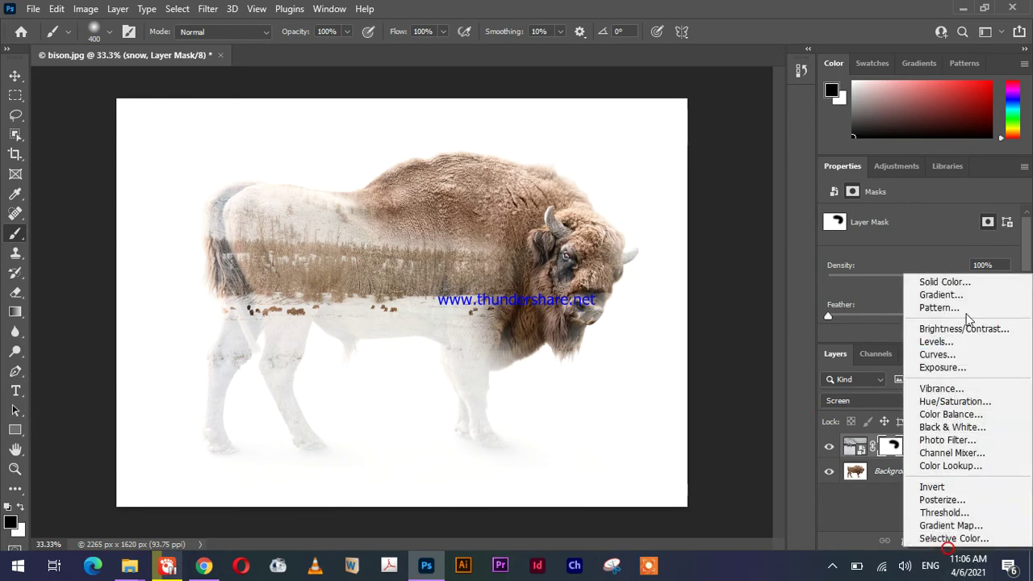
click(951, 296)
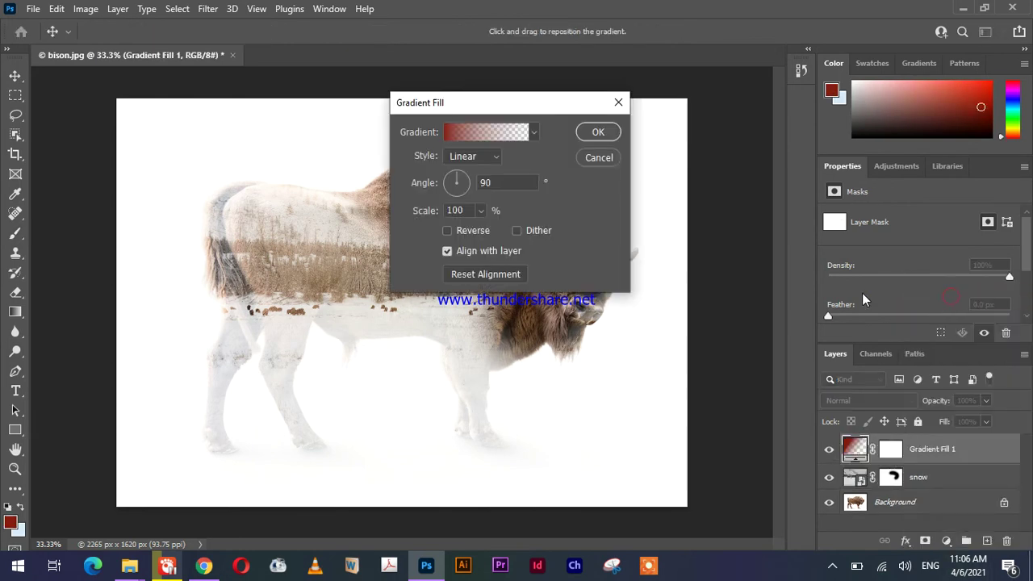
click(533, 133)
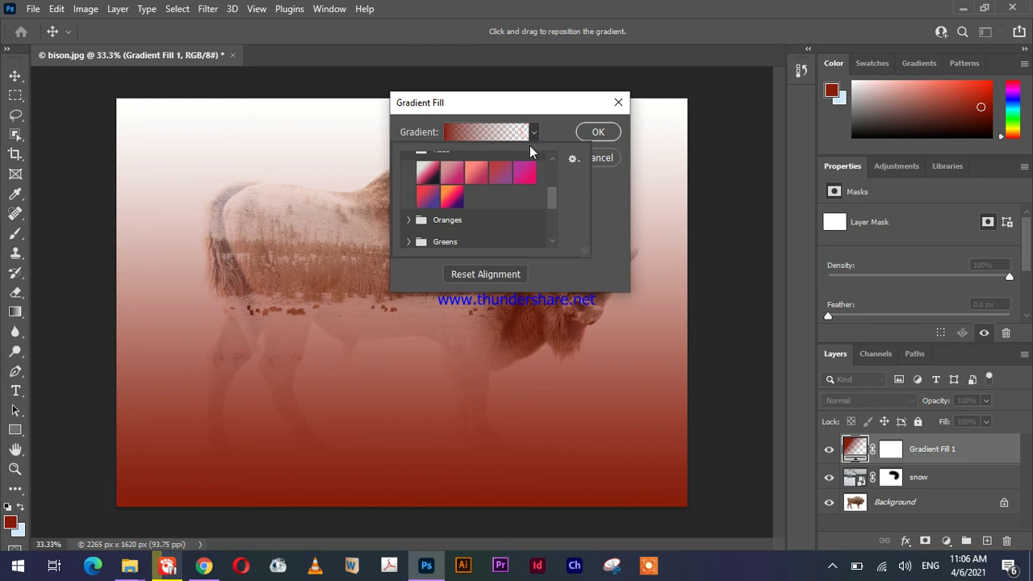
click(434, 201)
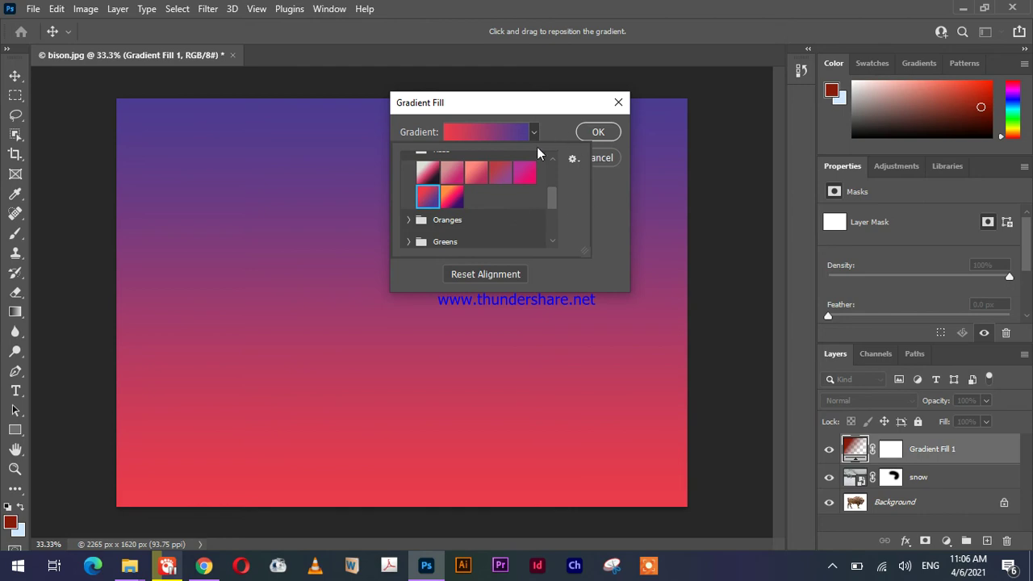
click(599, 133)
click(599, 134)
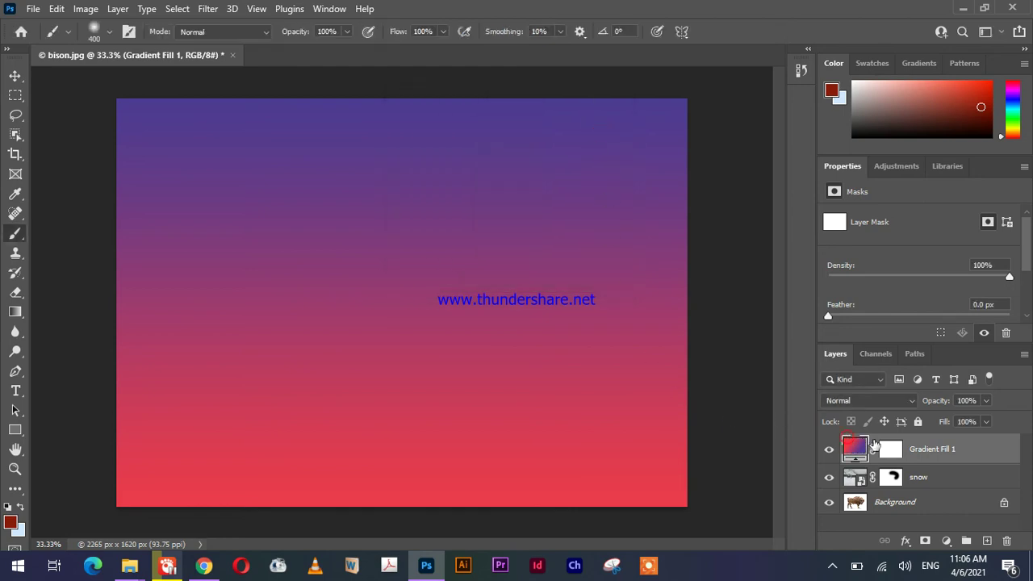
click(830, 451)
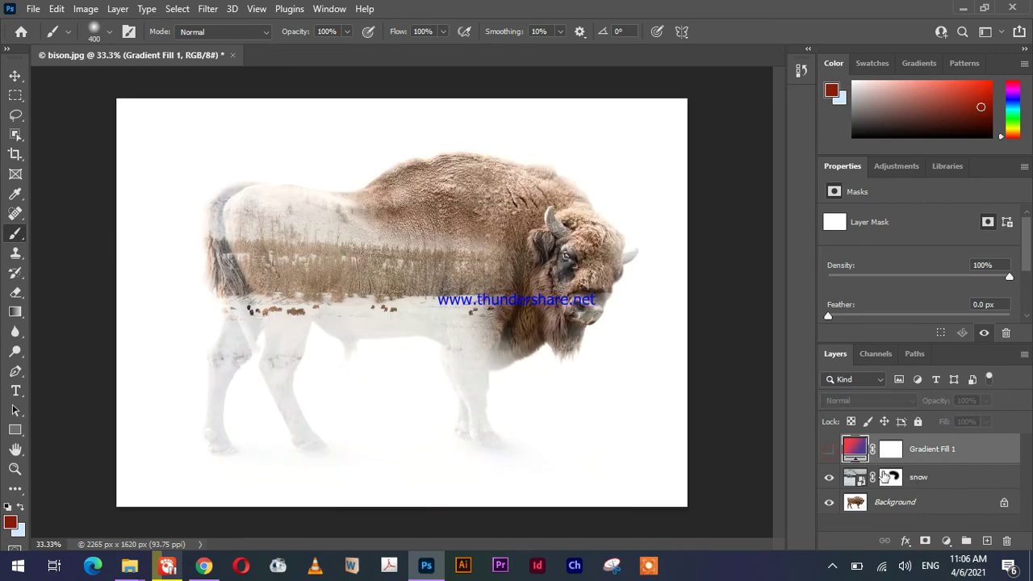
- With its mask temporarily disabled, set the snow layer's opacity to 76%, then re-enable the mask
click(851, 480)
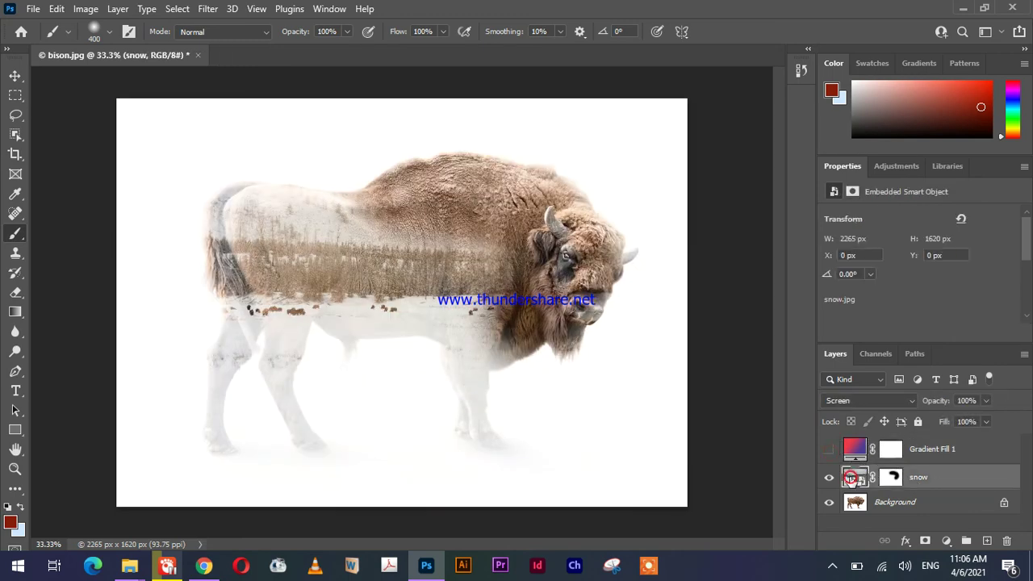
shift+click(892, 479)
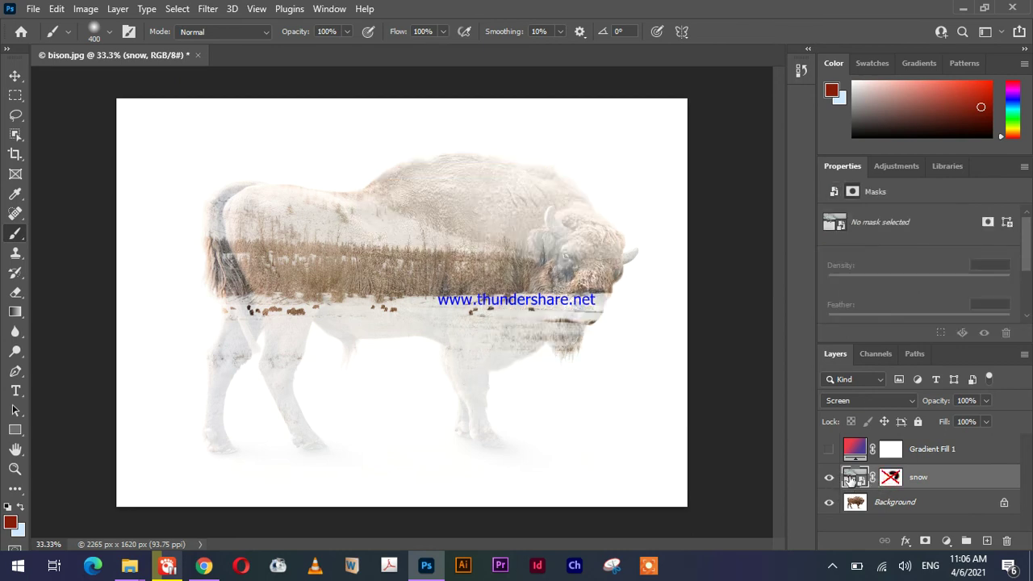
click(850, 479)
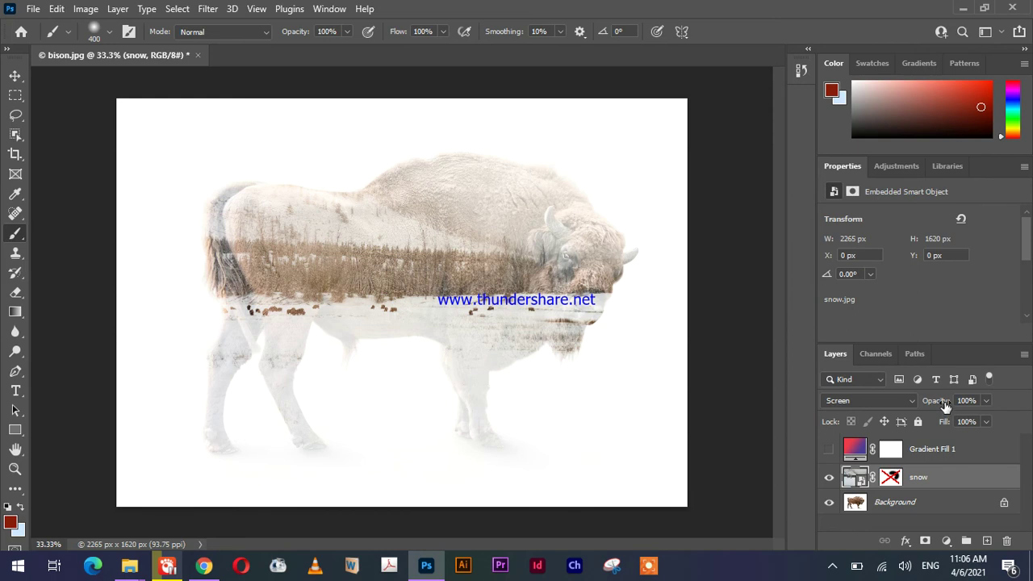
drag(946, 406, 933, 406)
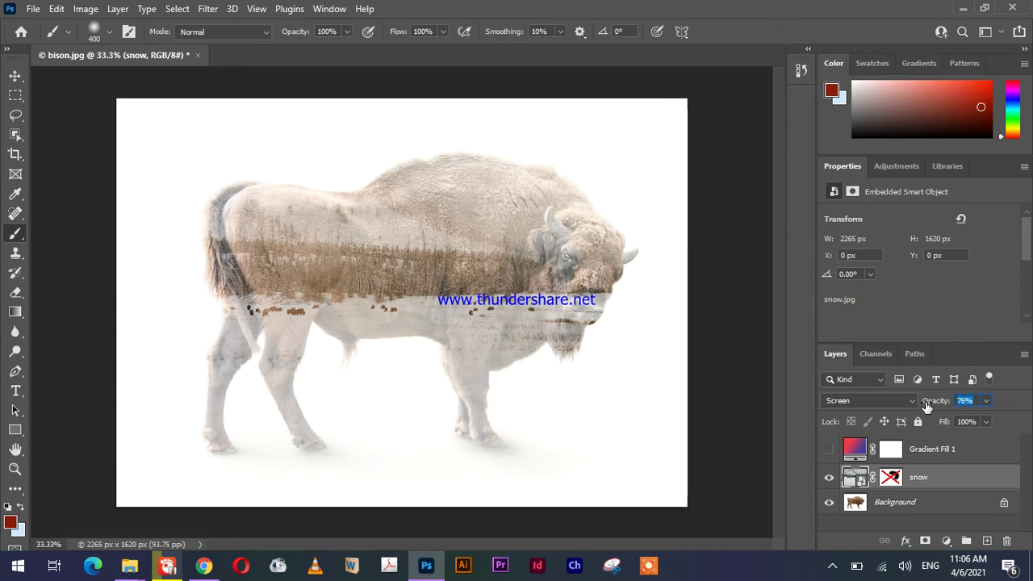
key(Return)
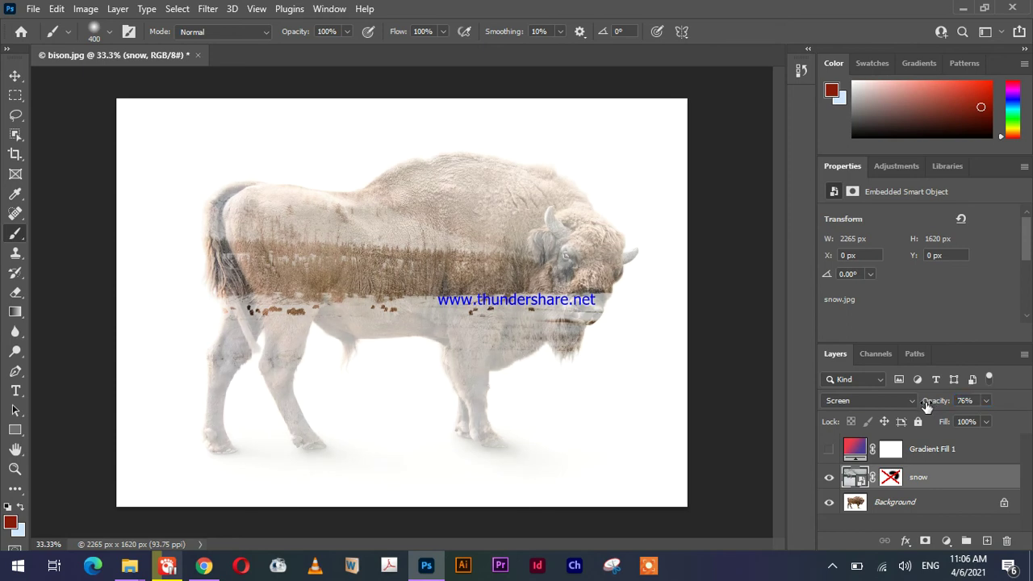
shift+click(891, 480)
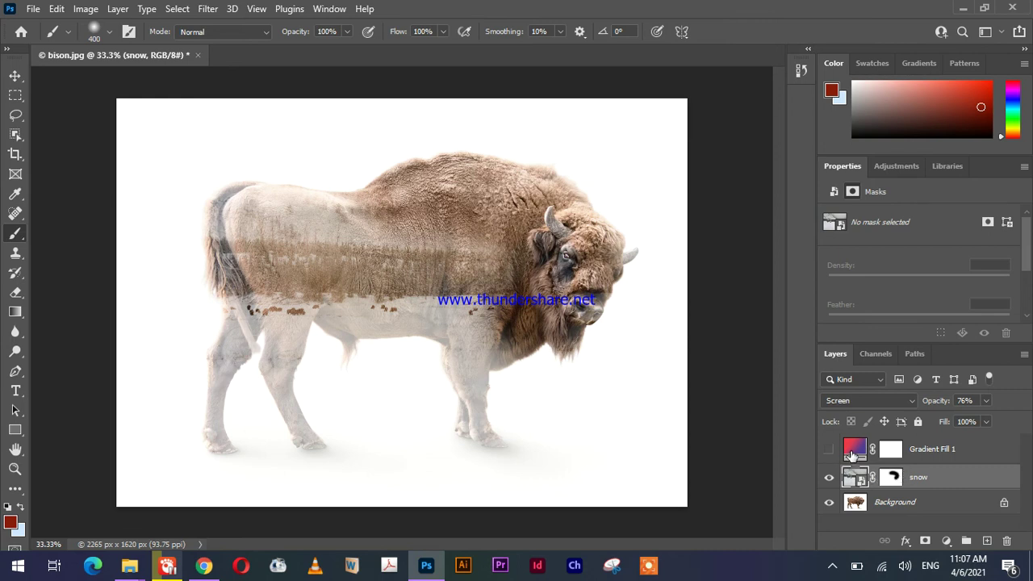
click(852, 456)
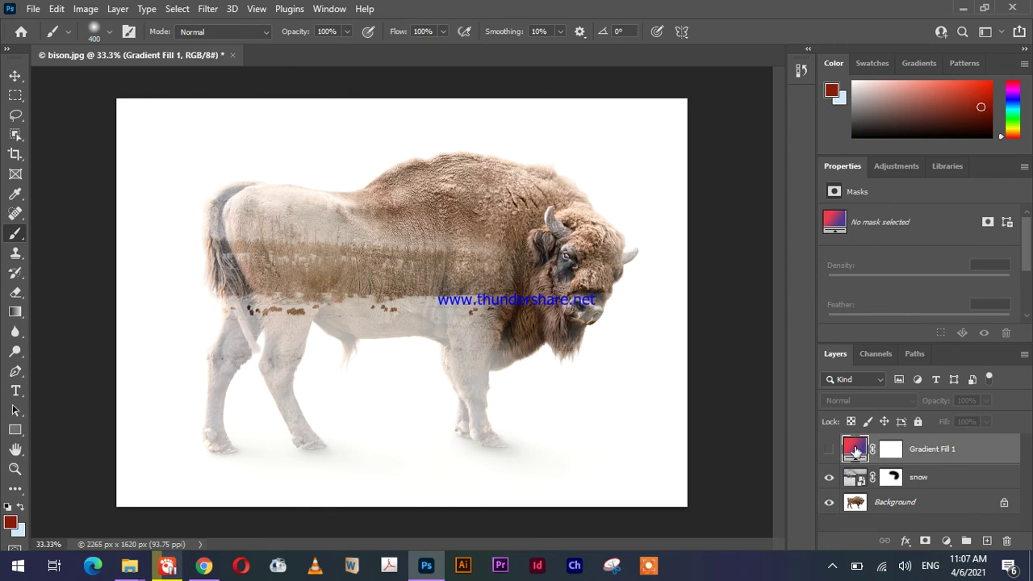
- Show Gradient Fill 1, set its blend mode to Overlay, and lower its opacity
click(830, 450)
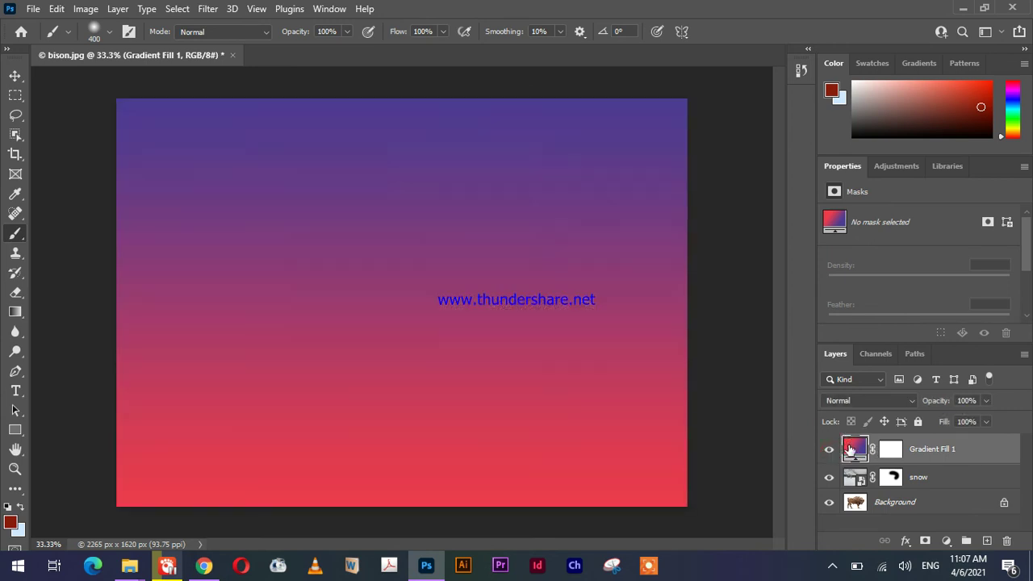
click(912, 399)
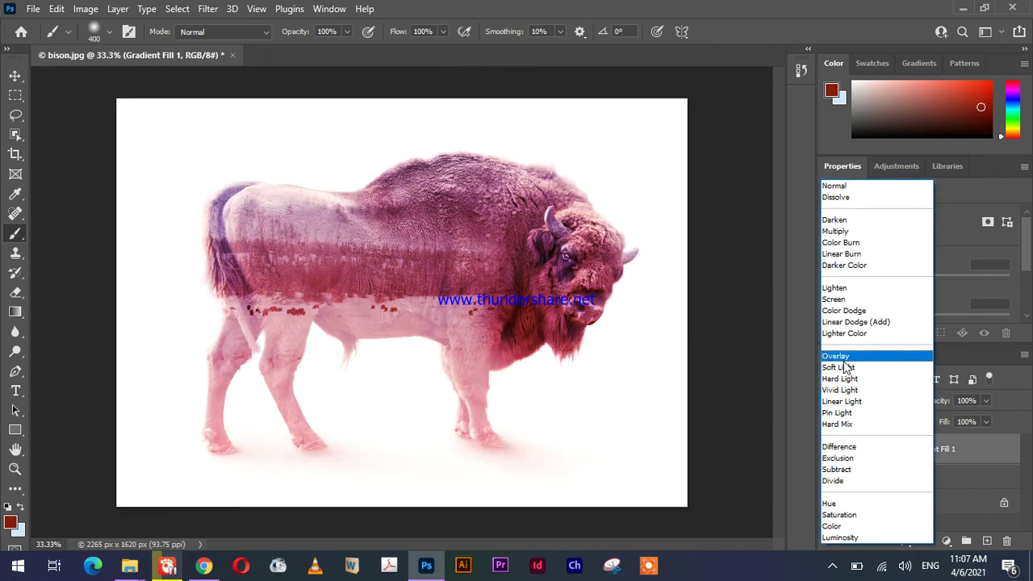
click(842, 359)
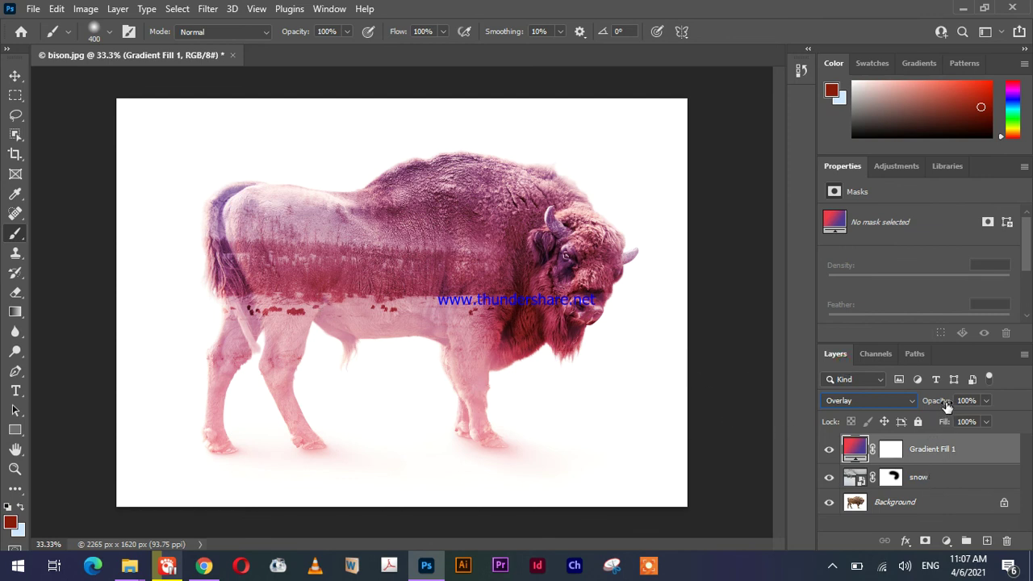
drag(946, 405, 944, 403)
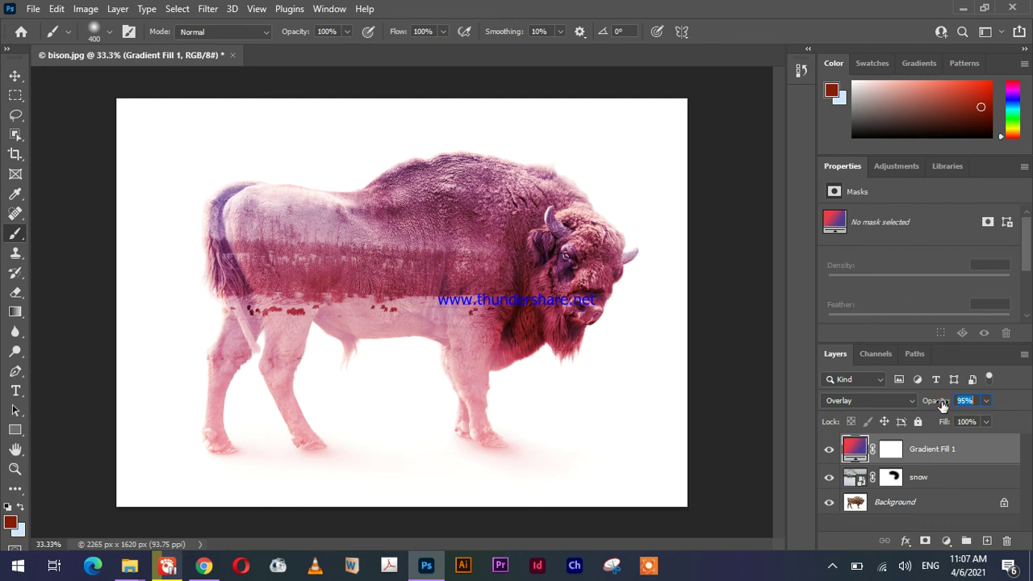